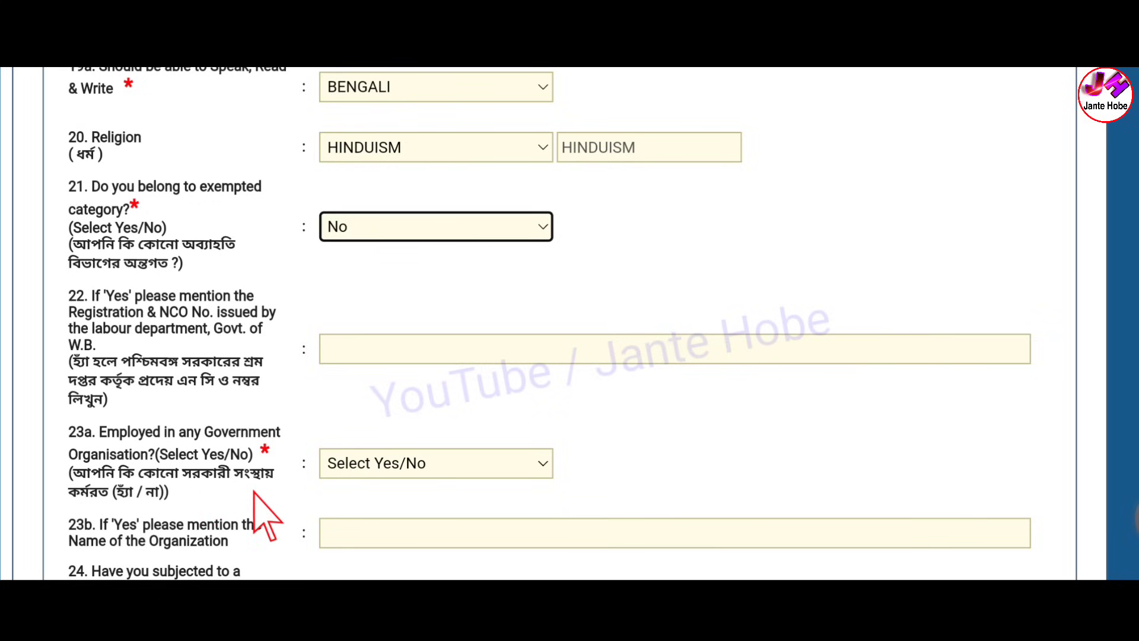
Answer No to being employed in a government organisation (23a) and No to the criminal investigation question (24)
scroll(254, 491, "down", 1)
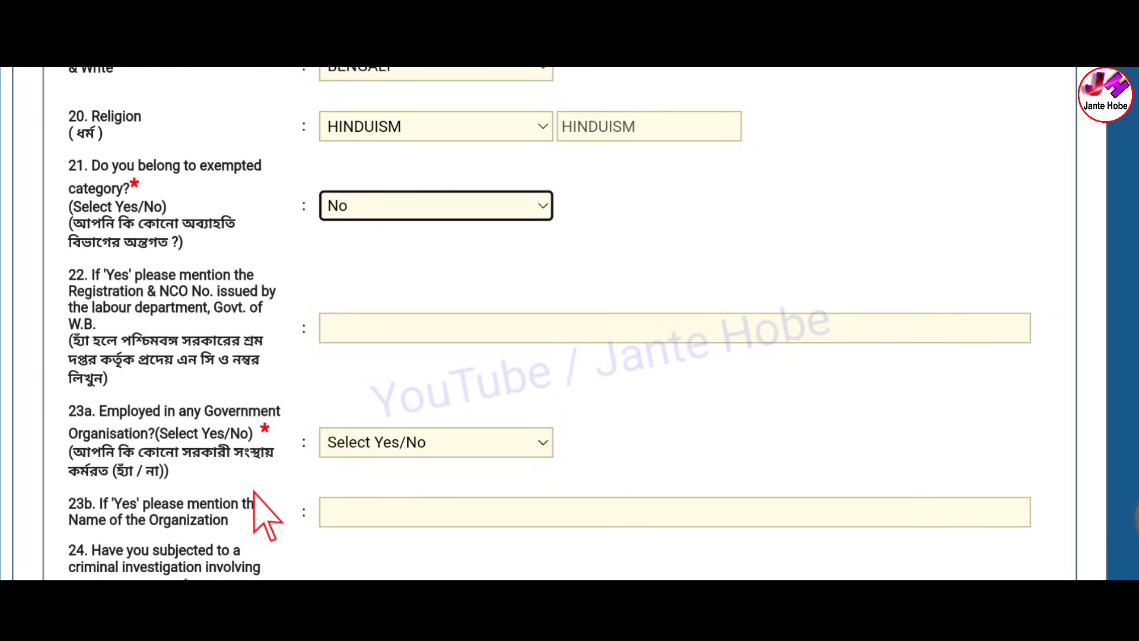
left_click(398, 455)
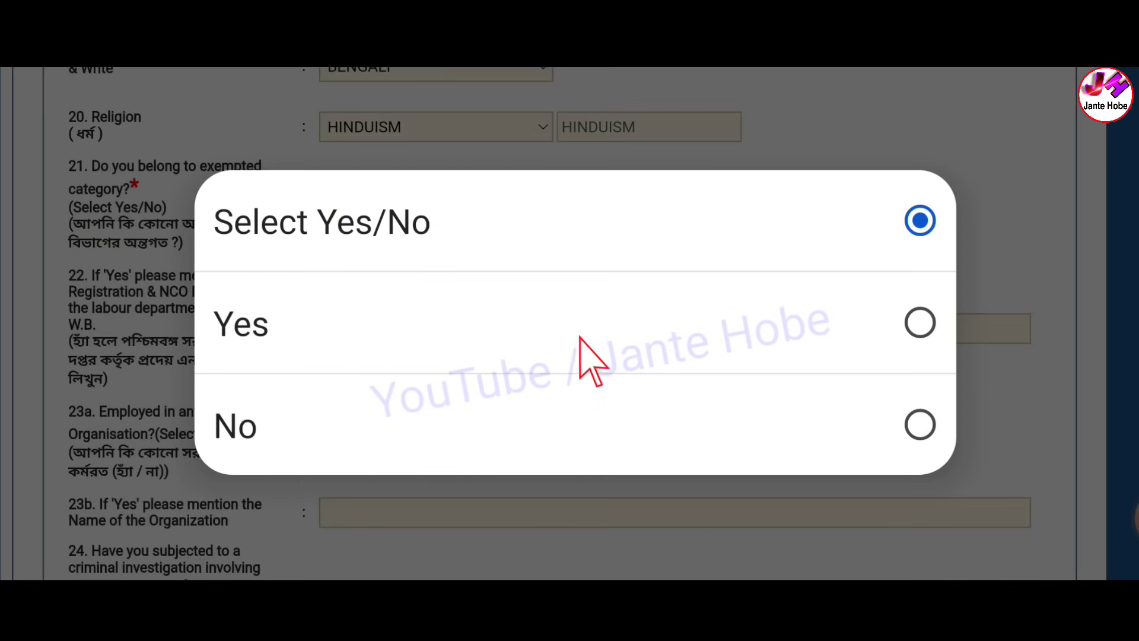
left_click(616, 434)
scroll(617, 434, "down", 3)
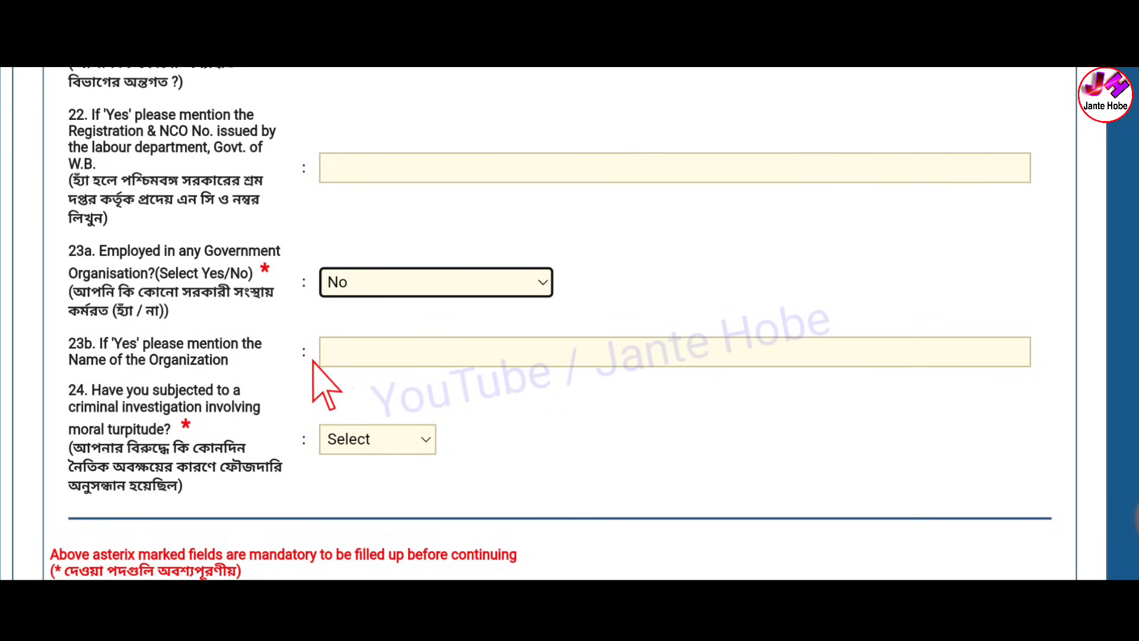
left_click(386, 455)
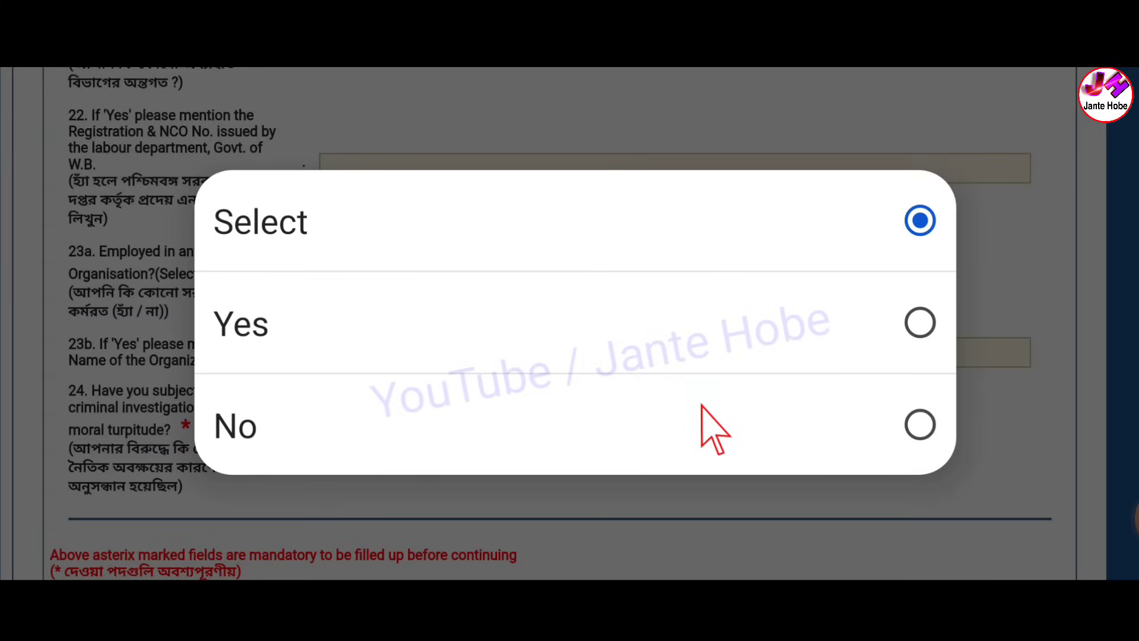
left_click(719, 403)
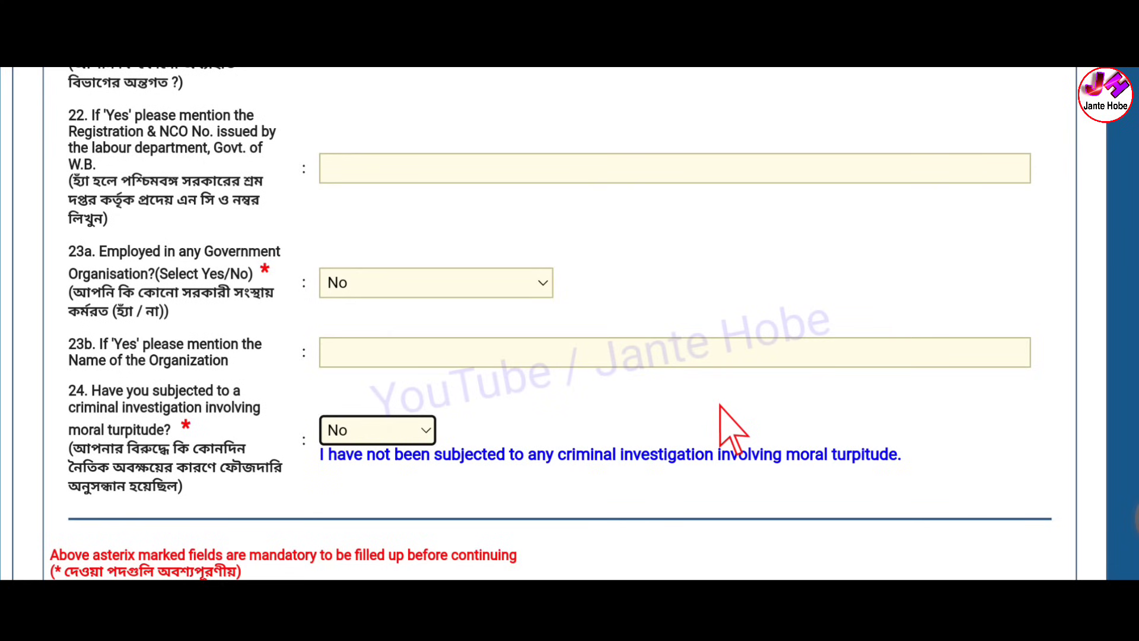
Open the chosen applicant photo for upload and enlarge the crop frame to cover the head and shoulders
scroll(374, 492, "down", 3)
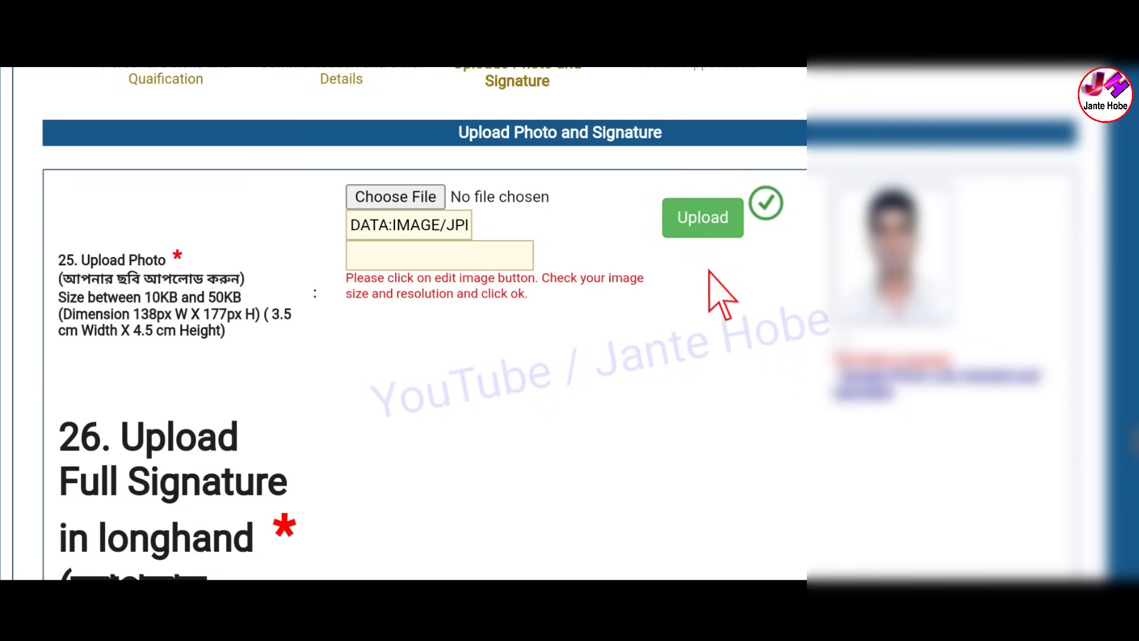
scroll(380, 480, "down", 5)
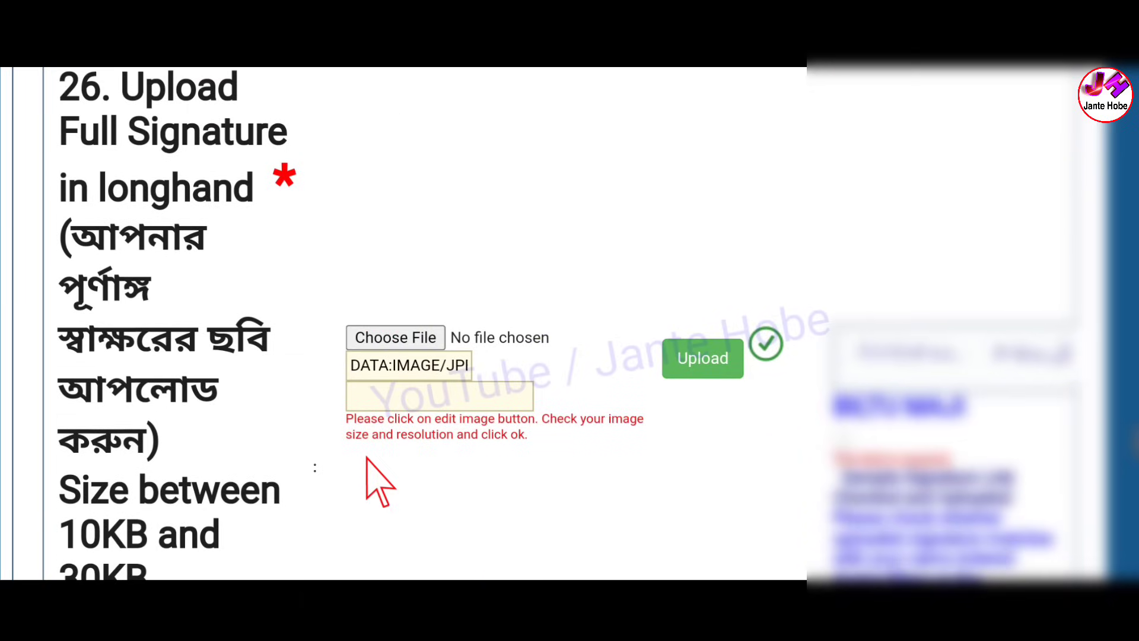
scroll(366, 458, "down", 3)
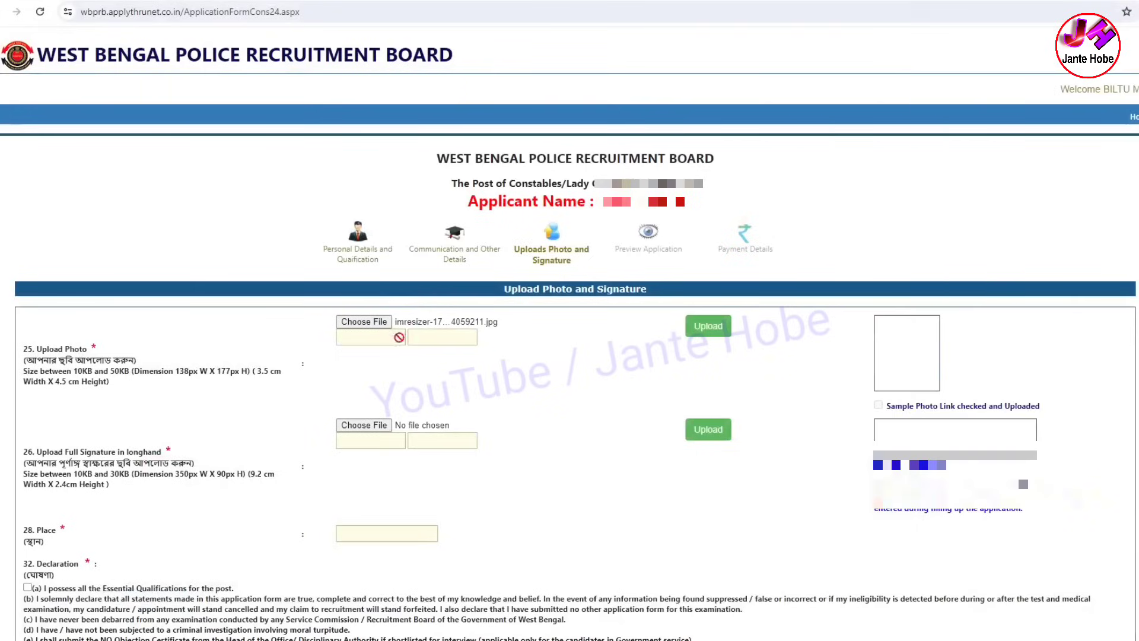
left_click(707, 329)
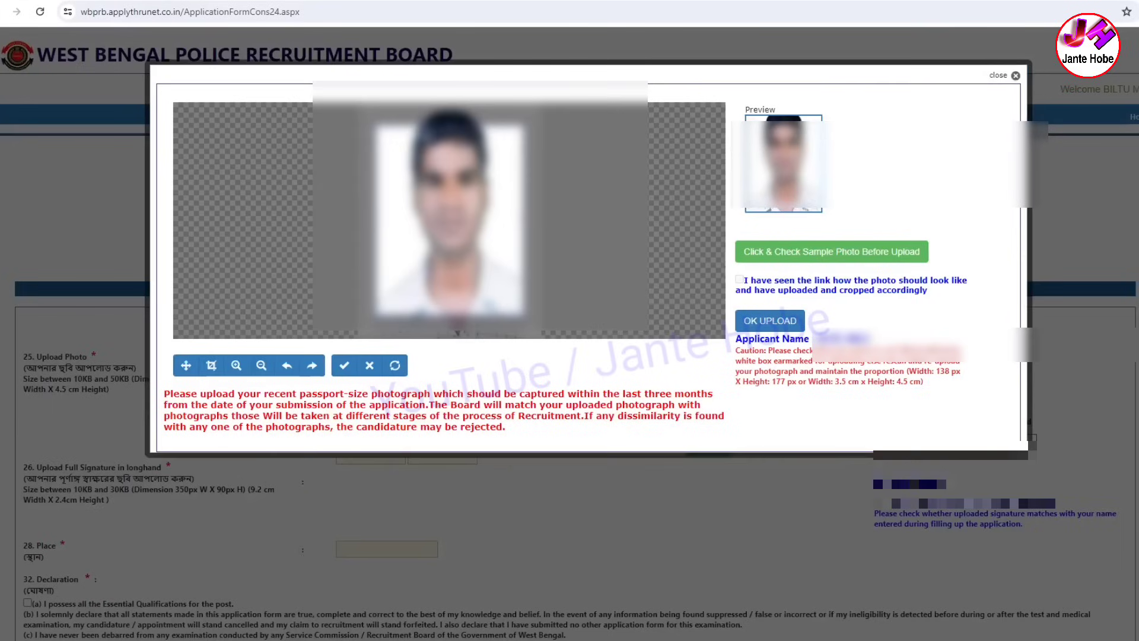
left_click_drag(449, 220, 446, 203)
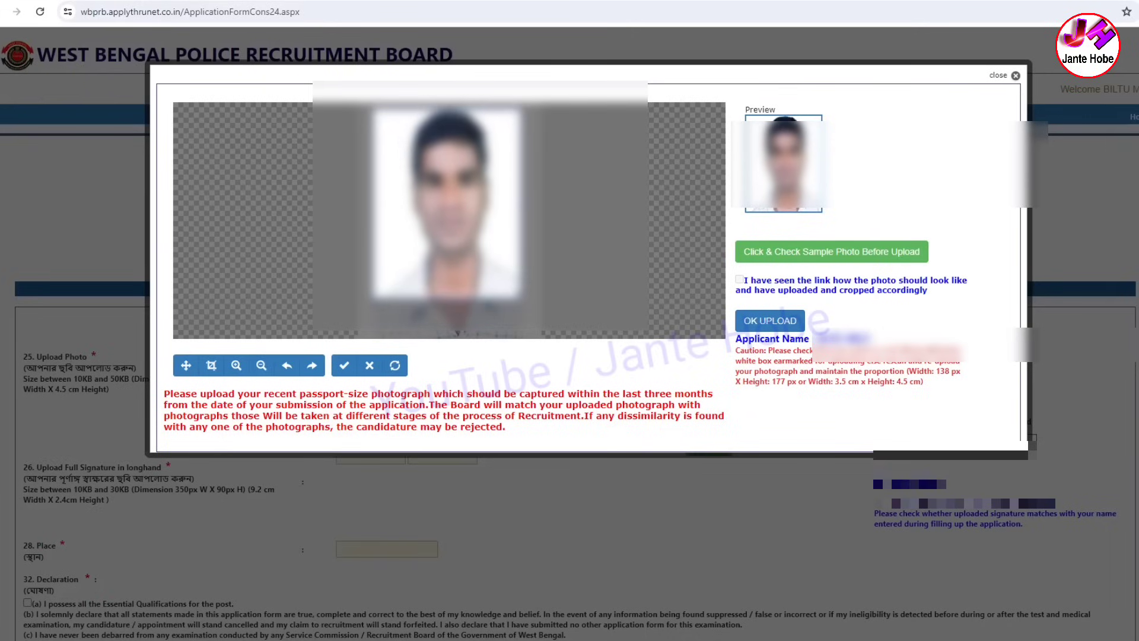
left_click_drag(520, 298, 547, 367)
left_click_drag(496, 262, 488, 260)
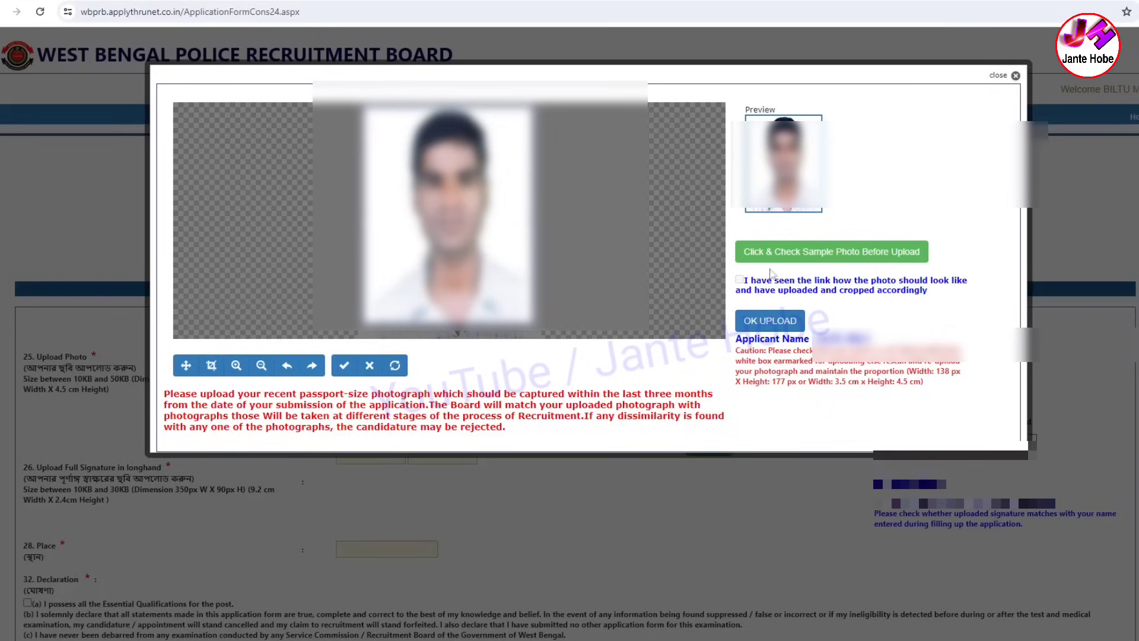
Check the sample photo guidelines, tick the acknowledgement that they were seen, and upload the cropped photo
left_click(796, 256)
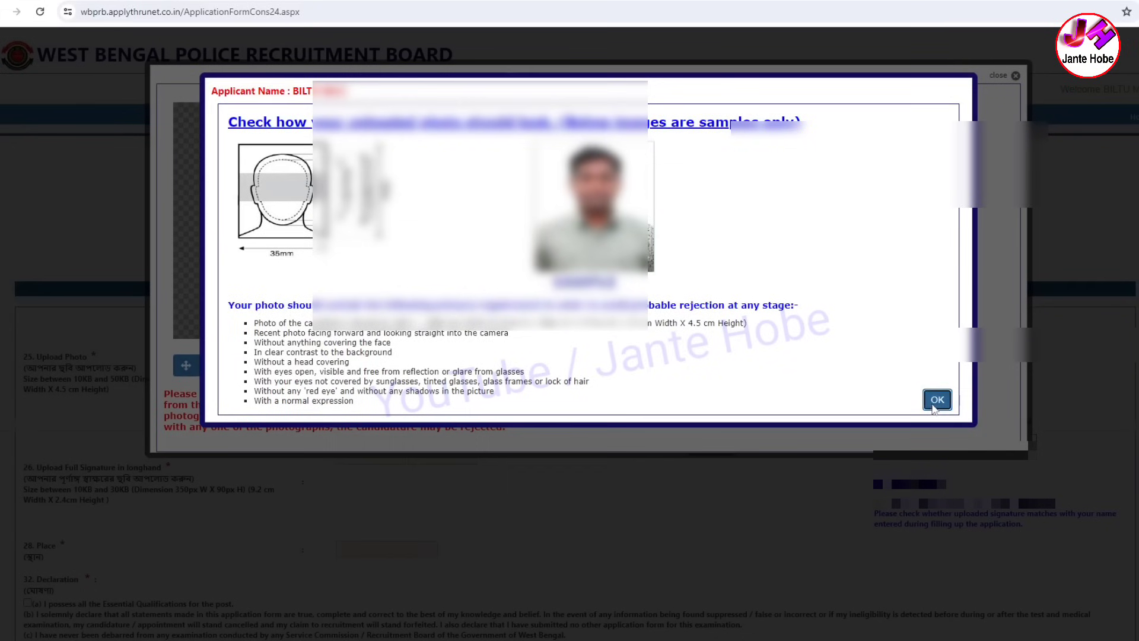
left_click(937, 399)
left_click(739, 279)
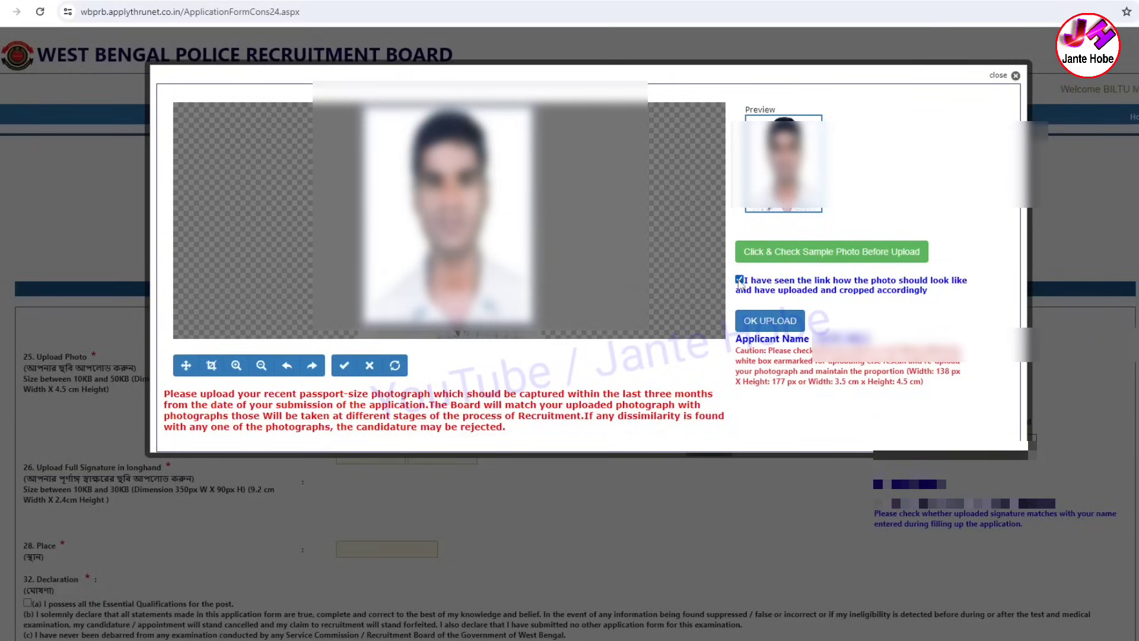
left_click(778, 321)
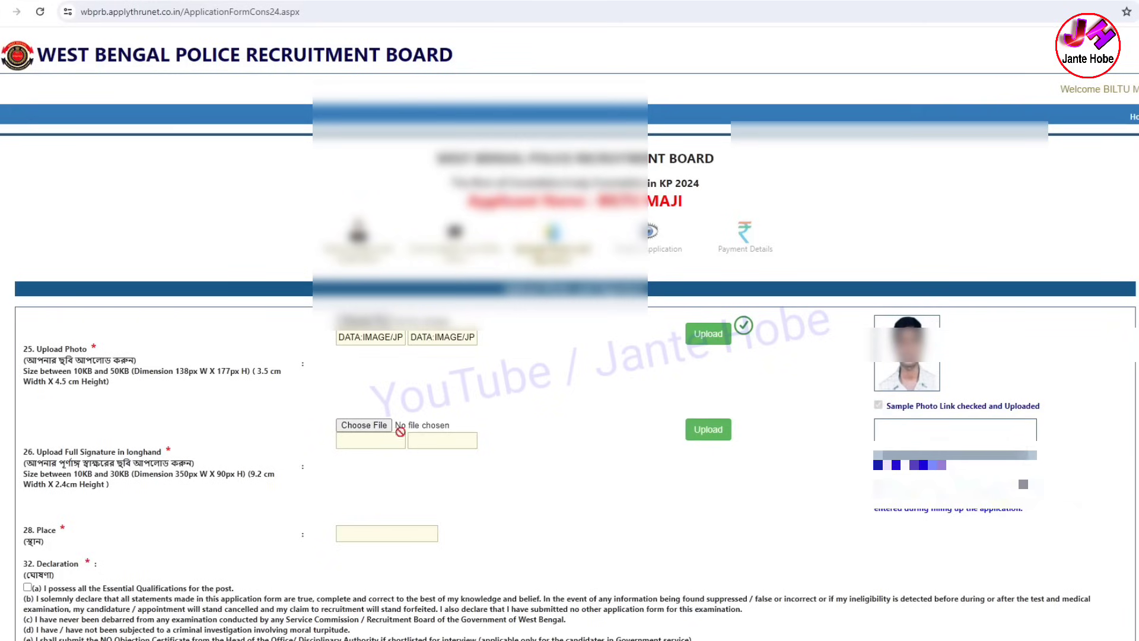
Choose the PicsArt signature JPG for field 26, open it for upload and shift the crop frame to the signature's start
left_click(379, 428)
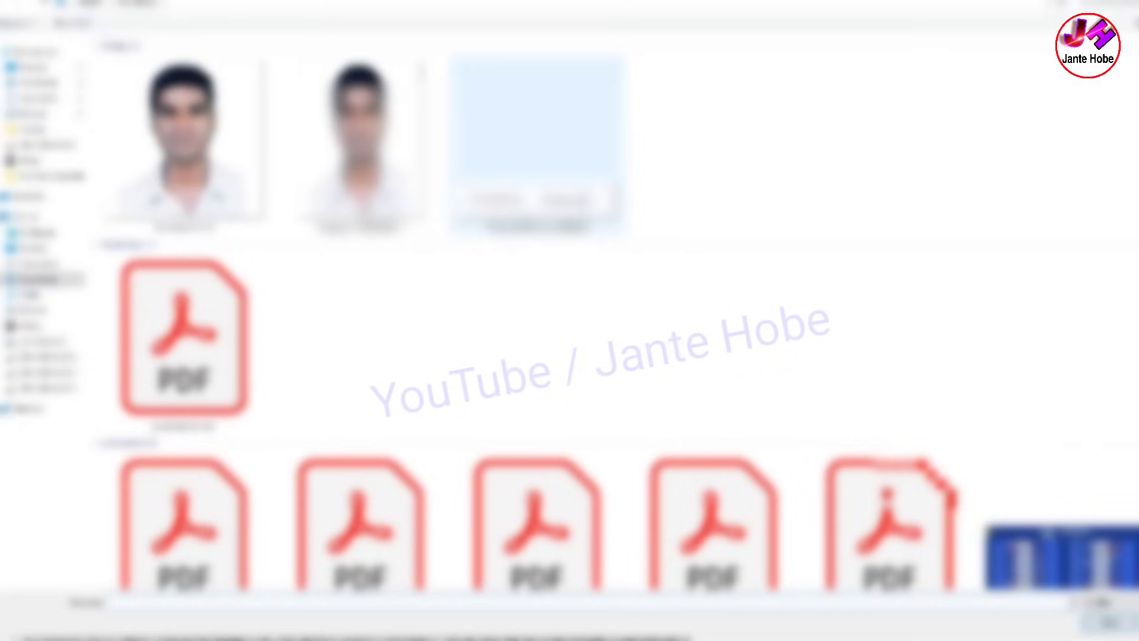
left_click(572, 198)
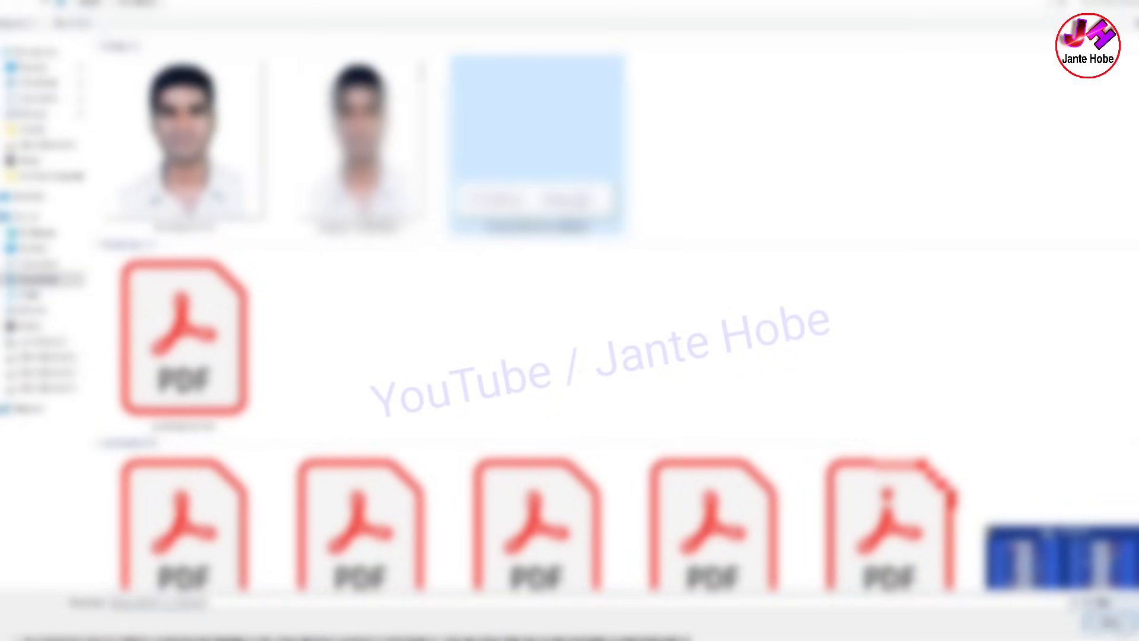
left_click(1117, 624)
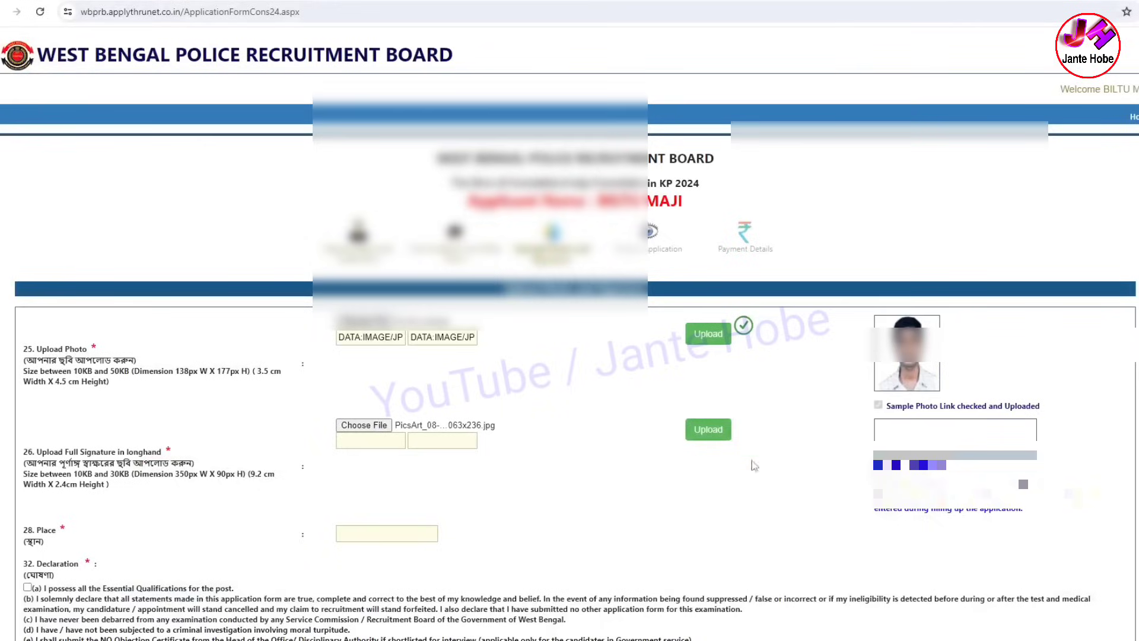
left_click(709, 431)
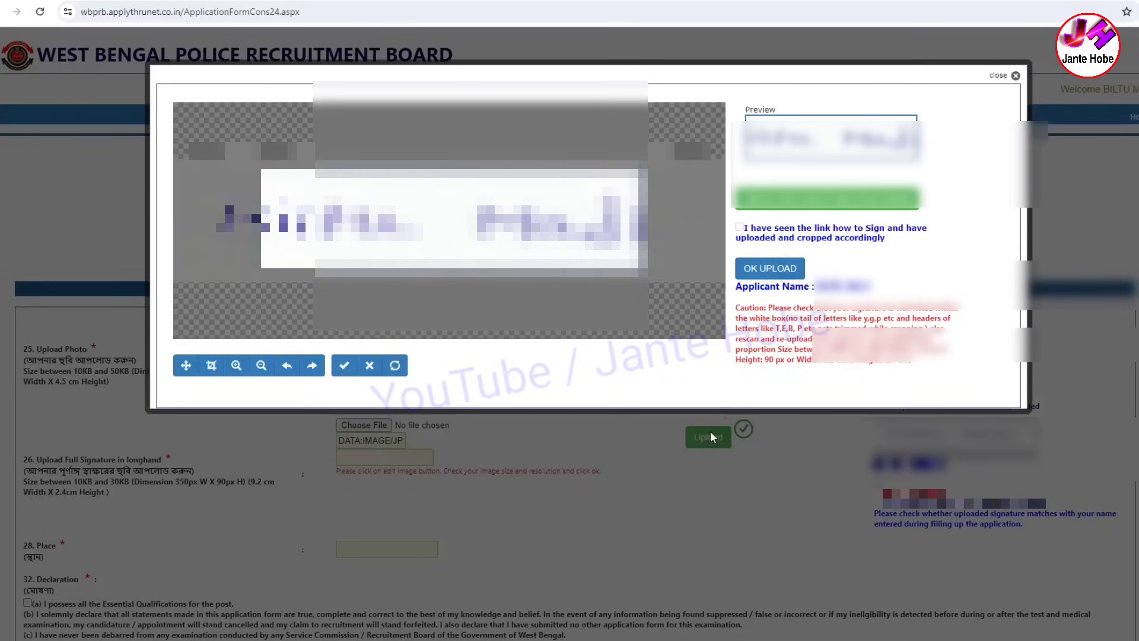
left_click_drag(395, 241, 350, 231)
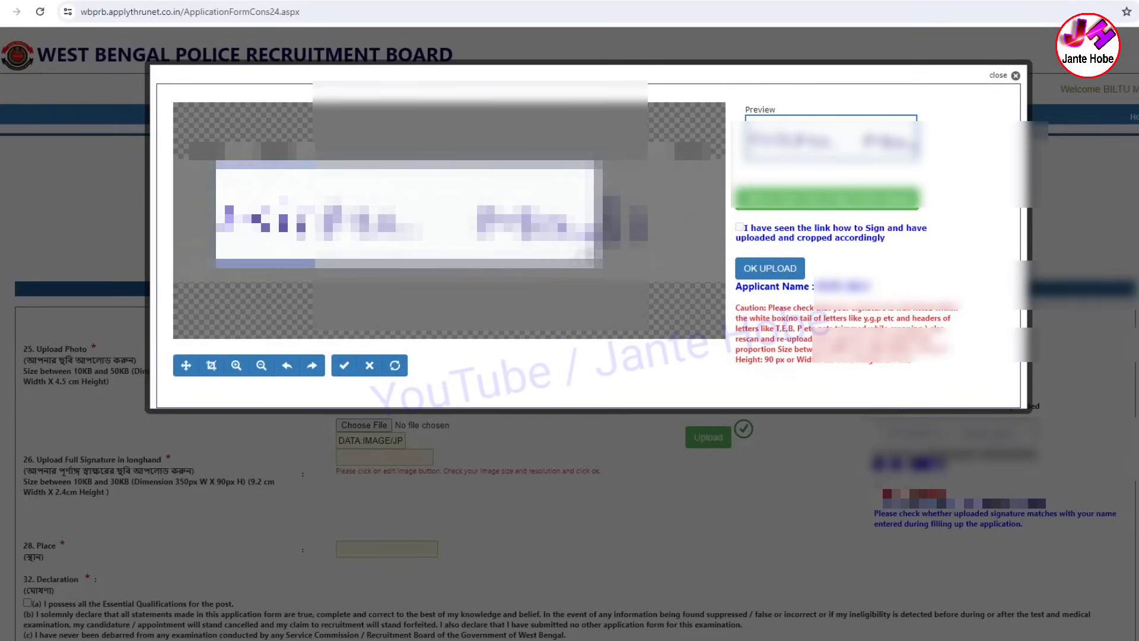
Check the sample signature guidelines, tick the acknowledgement, and upload the signature with the crop frame widened to cover it
left_click(739, 227)
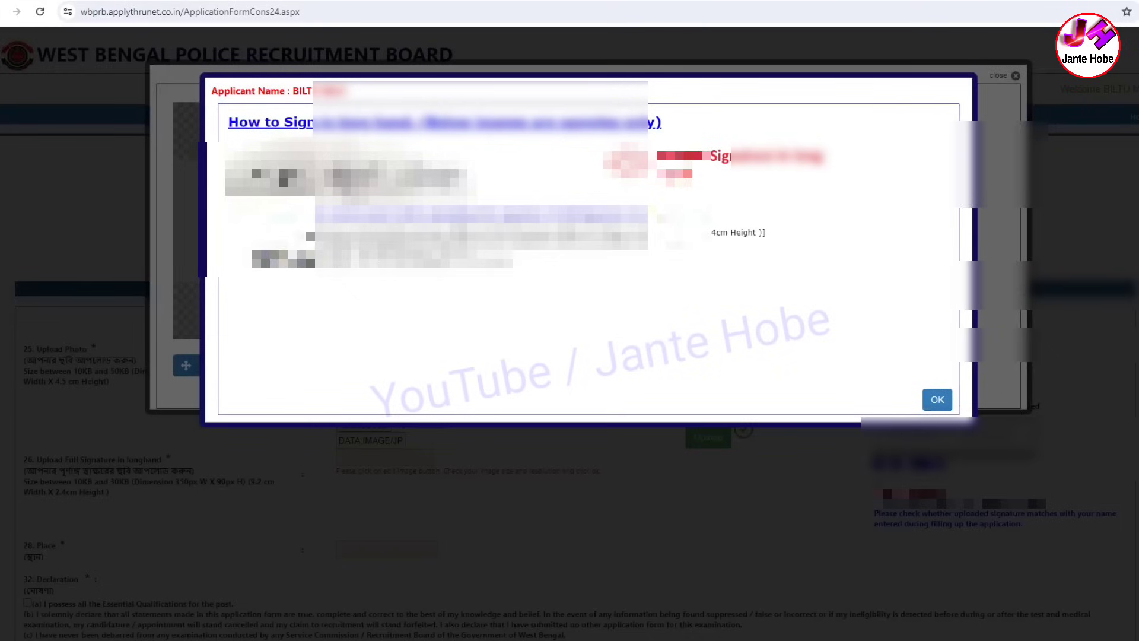
left_click(937, 399)
left_click(739, 227)
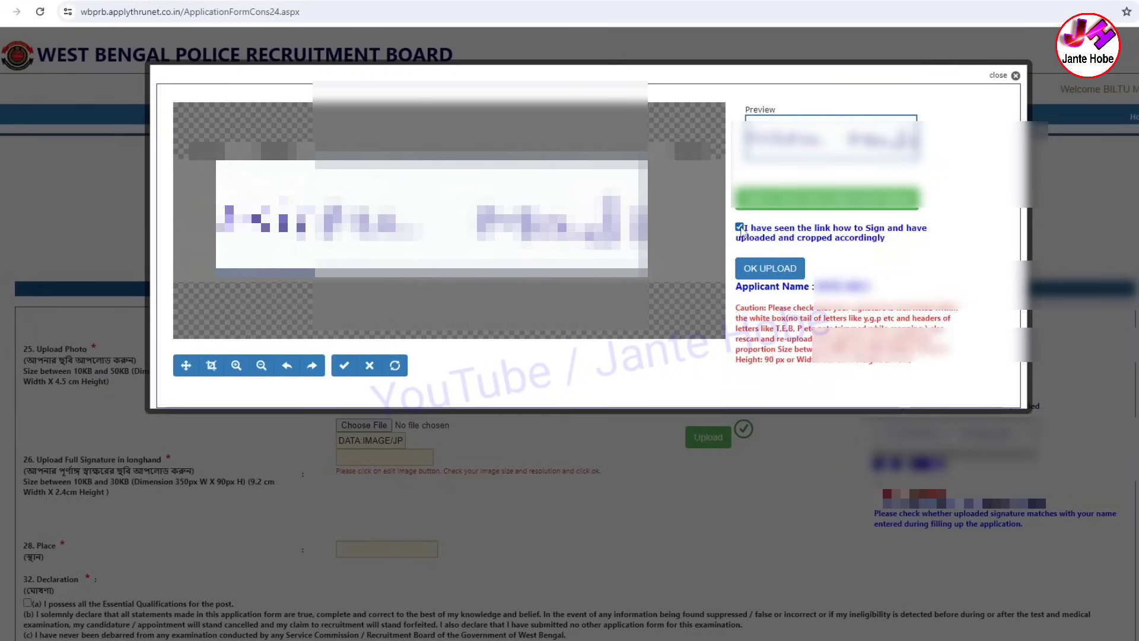
left_click(770, 268)
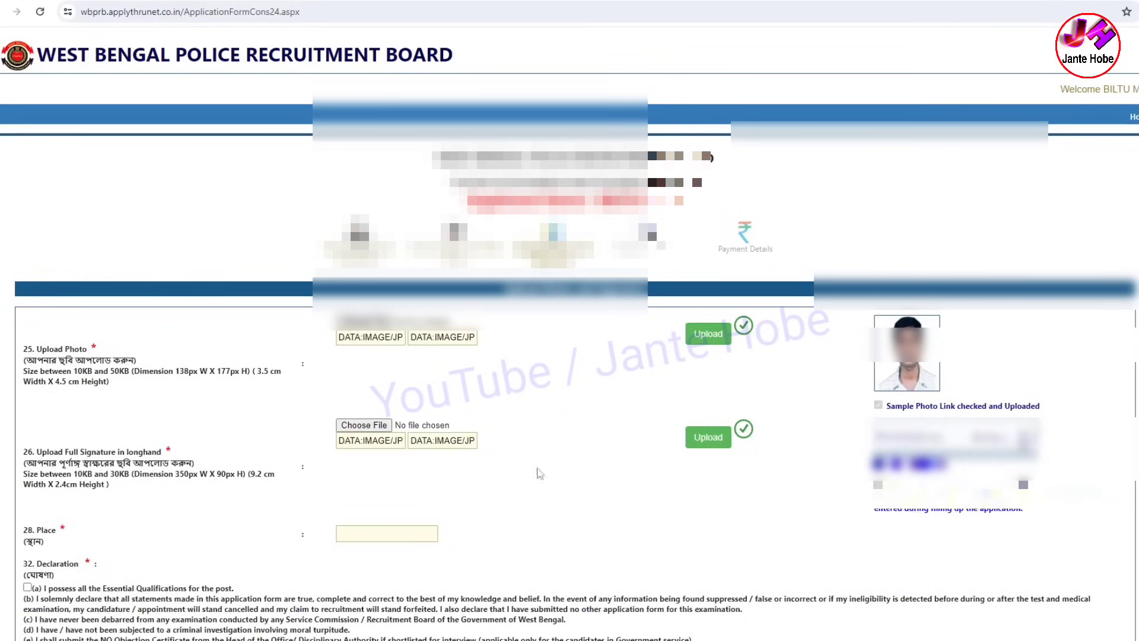
Fill in the Place field and tick the declaration of possessing all essential qualifications
scroll(370, 465, "down", 3)
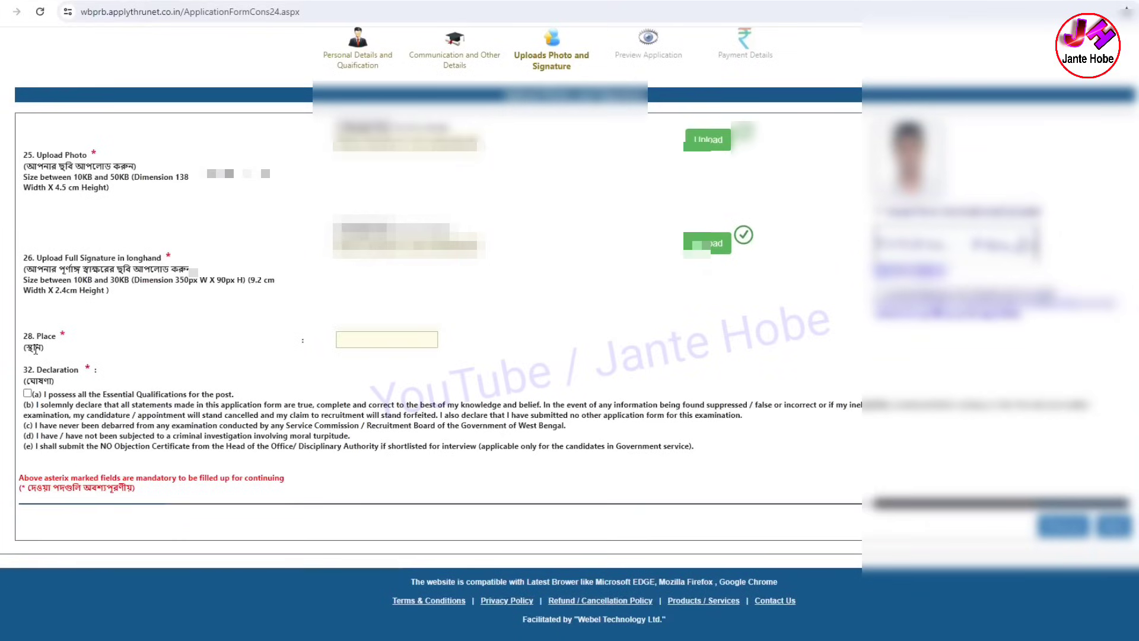
left_click(381, 343)
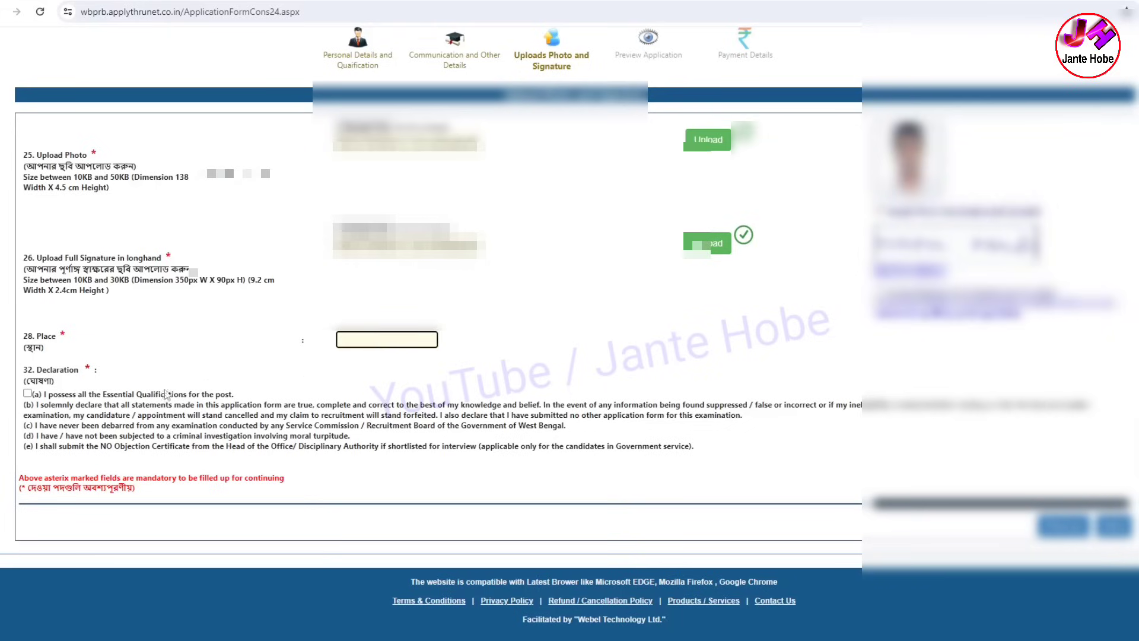
left_click(27, 393)
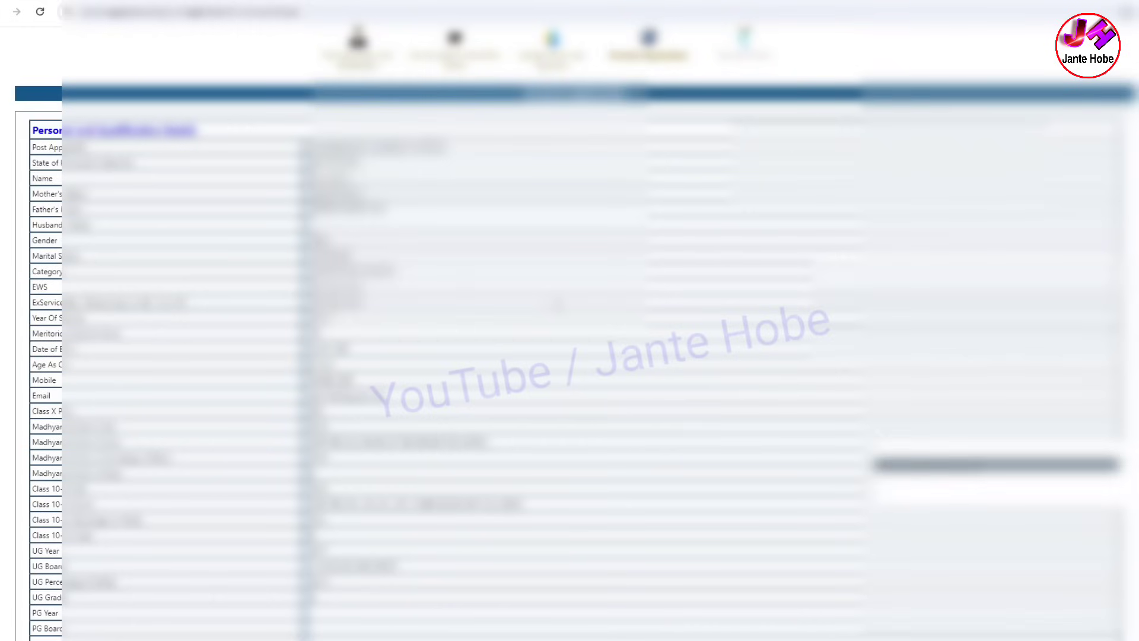
Review the application preview through to the end and tick the confirmation checkboxes below the applicant's details
scroll(695, 285, "down", 10)
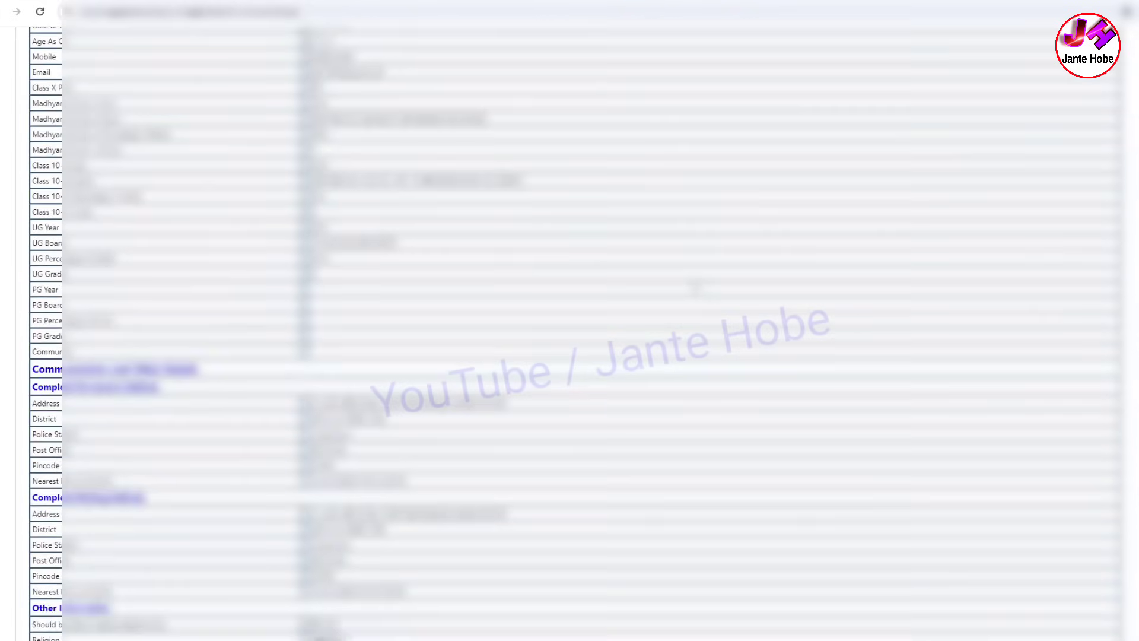
scroll(694, 285, "down", 5)
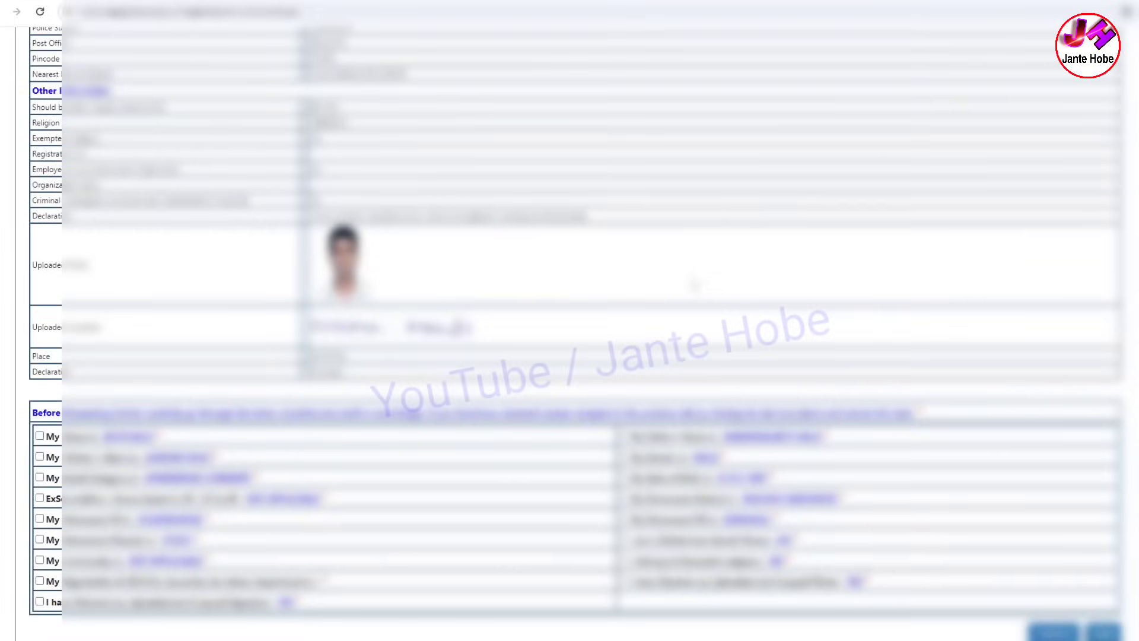
scroll(694, 285, "down", 1)
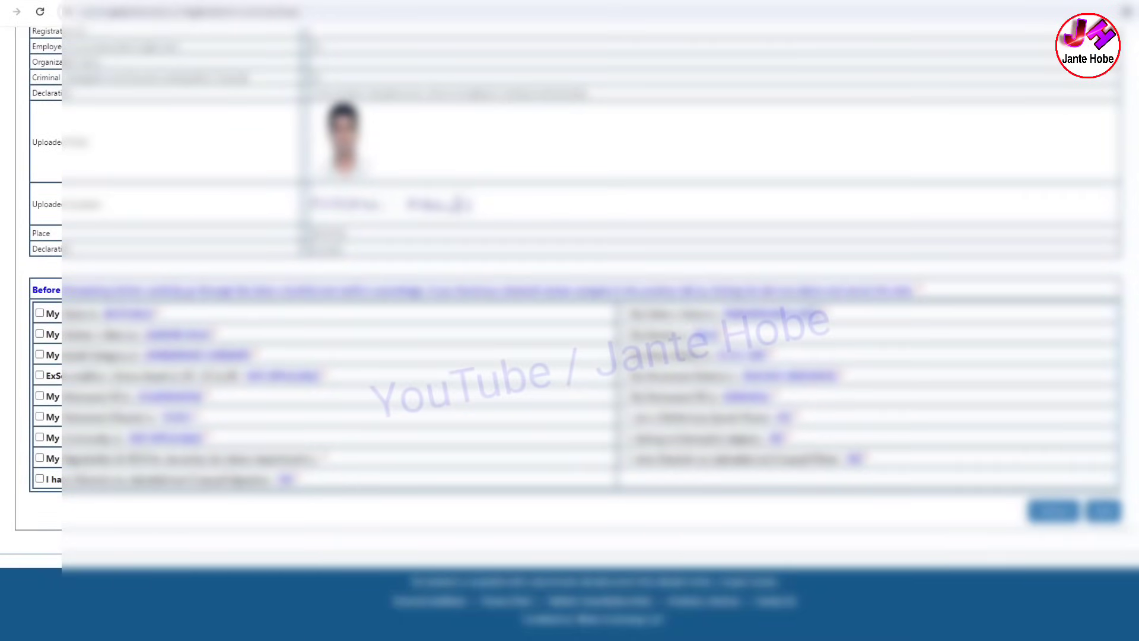
left_click(40, 315)
left_click(40, 376)
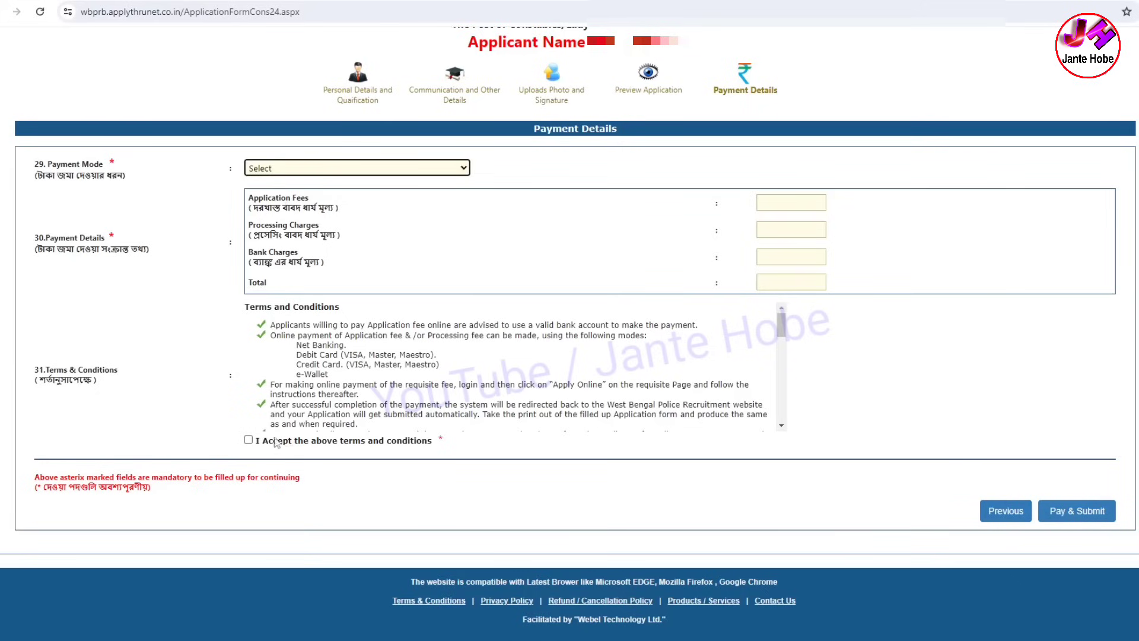
Accept the terms and conditions and set the payment mode to Online Payment through HDFC PAYU | Bill Desk
left_click(249, 440)
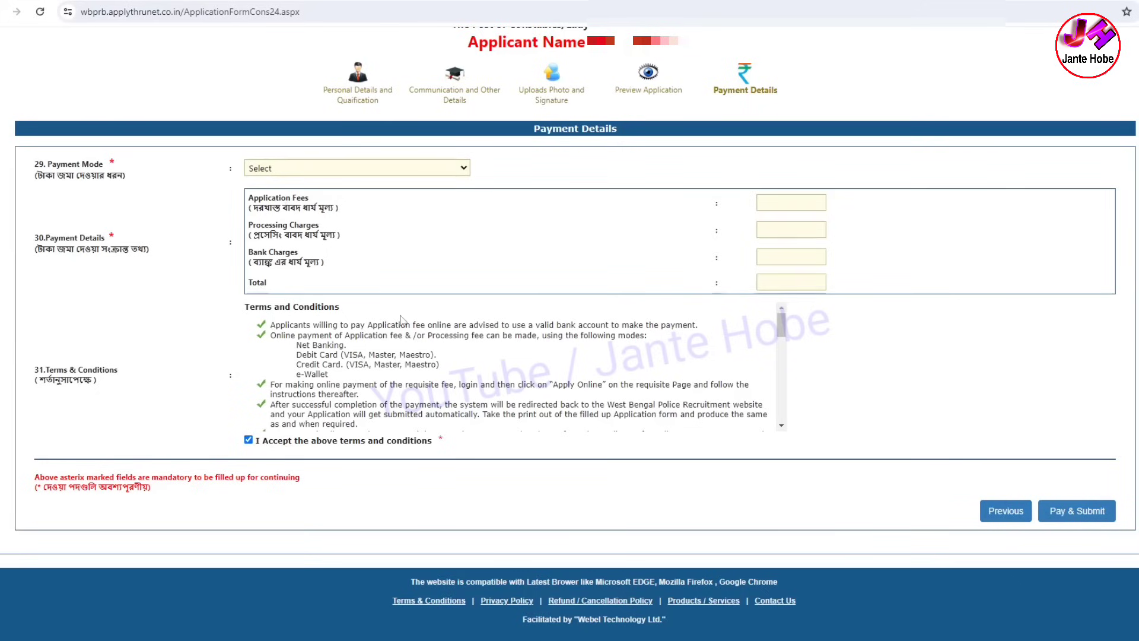
scroll(402, 321, "down", 1)
left_click(389, 168)
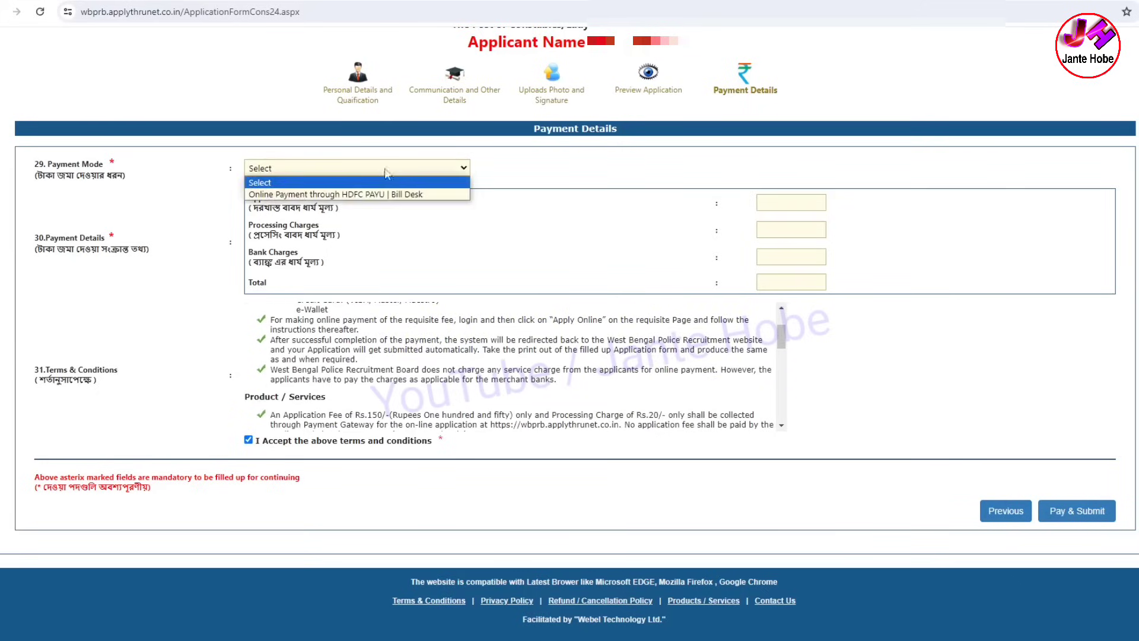
left_click(382, 191)
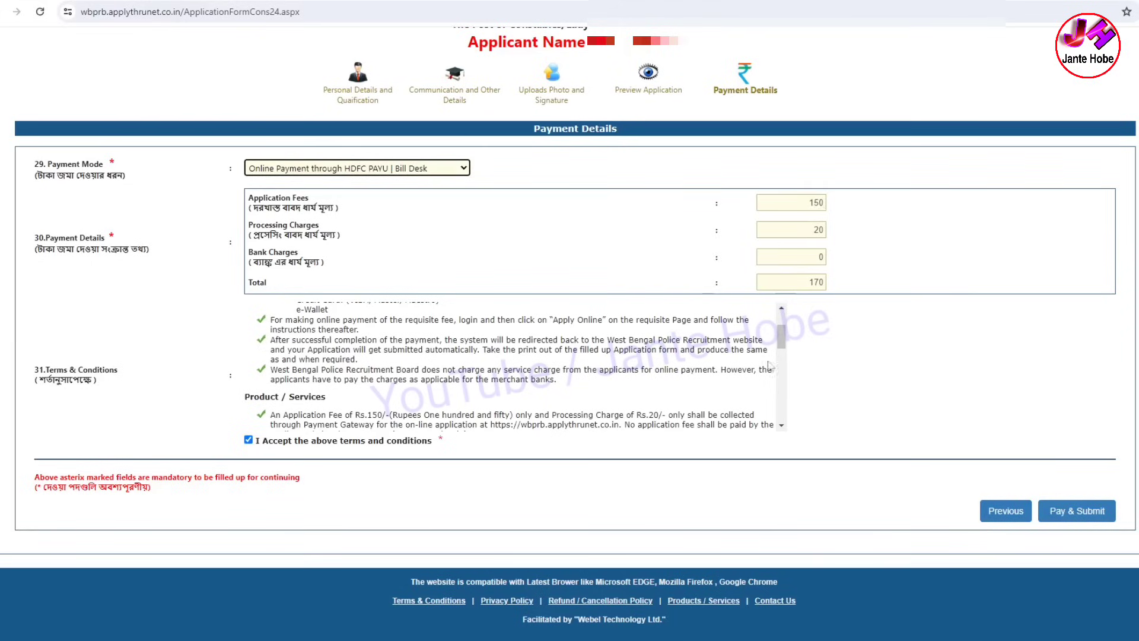
scroll(462, 401, "down", 6)
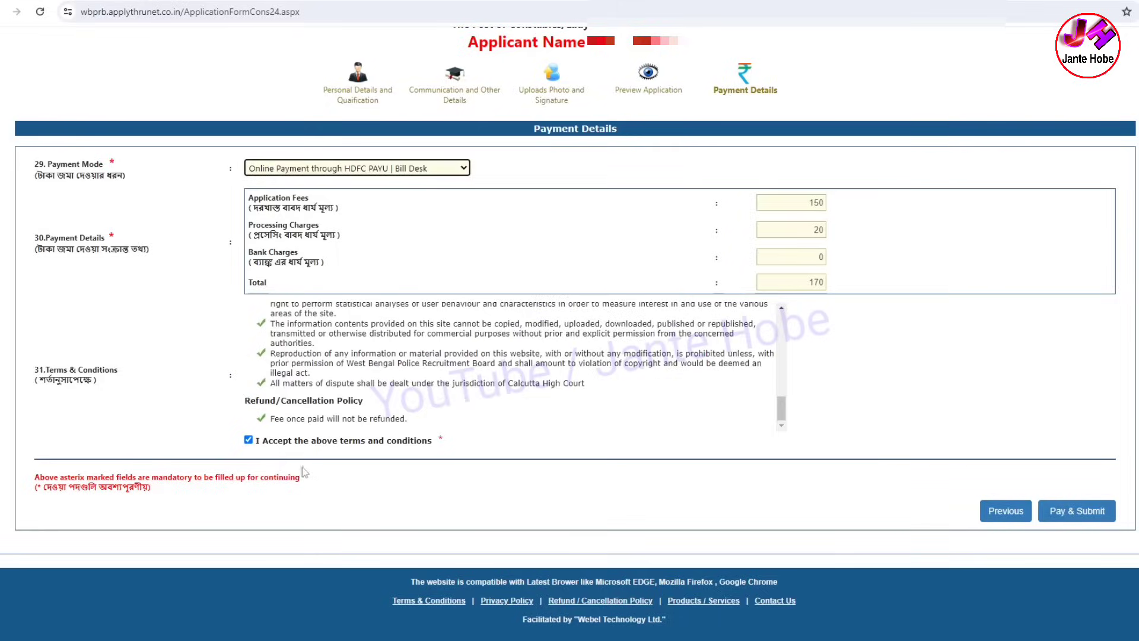
left_click(249, 440)
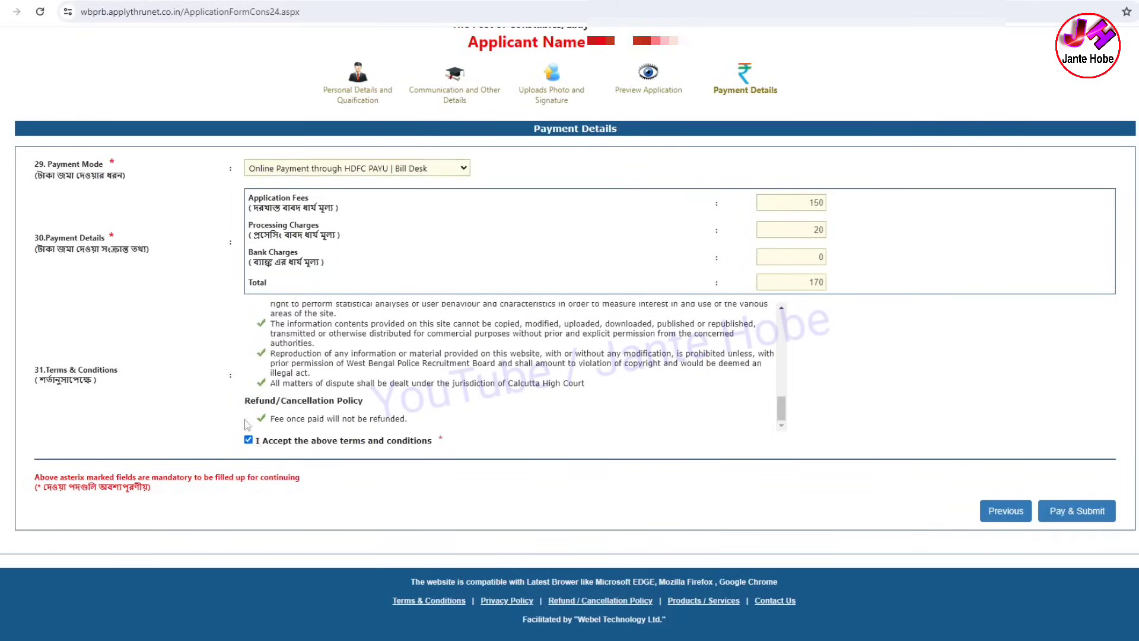
Submit the application for payment, confirm the redirect to the gateway, and proceed with Bill Desk
left_click(1077, 513)
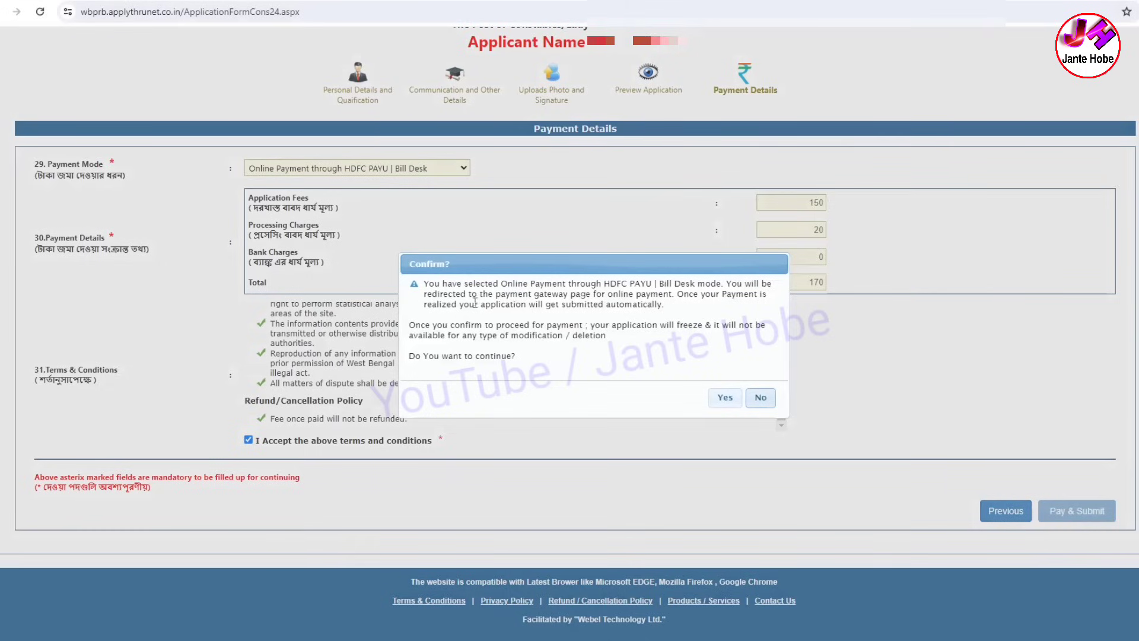
left_click(726, 398)
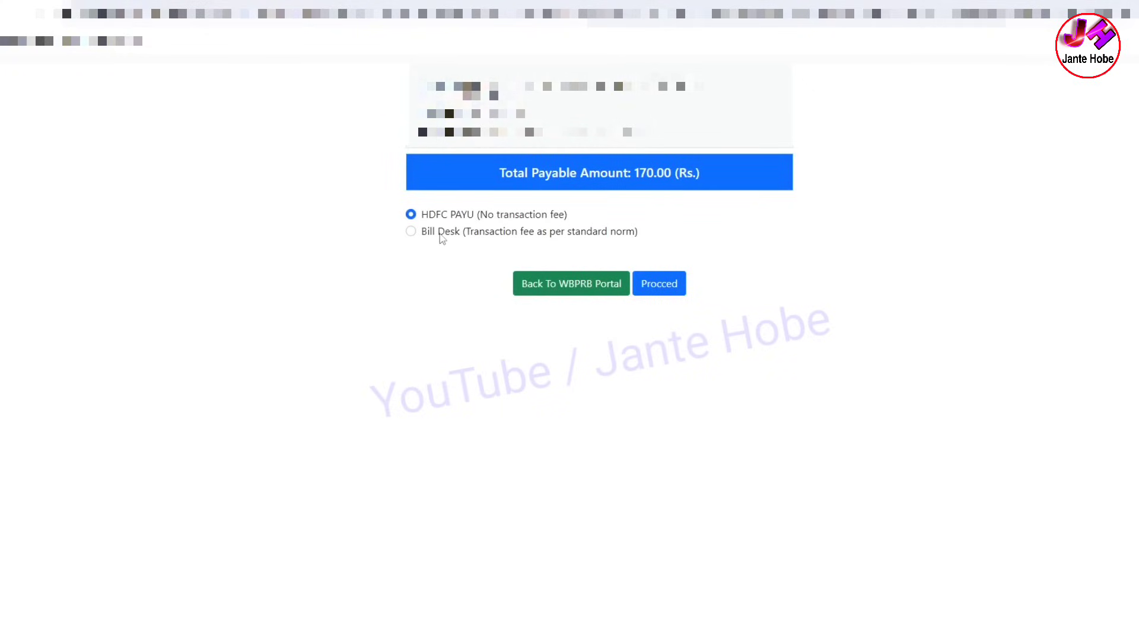
left_click(410, 231)
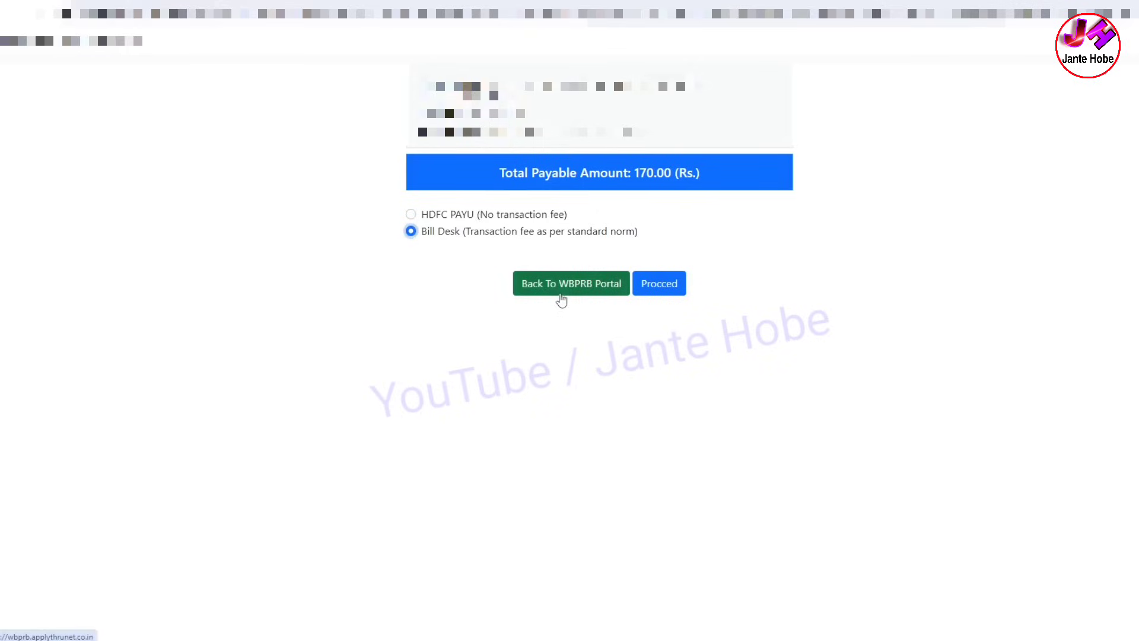
left_click(675, 286)
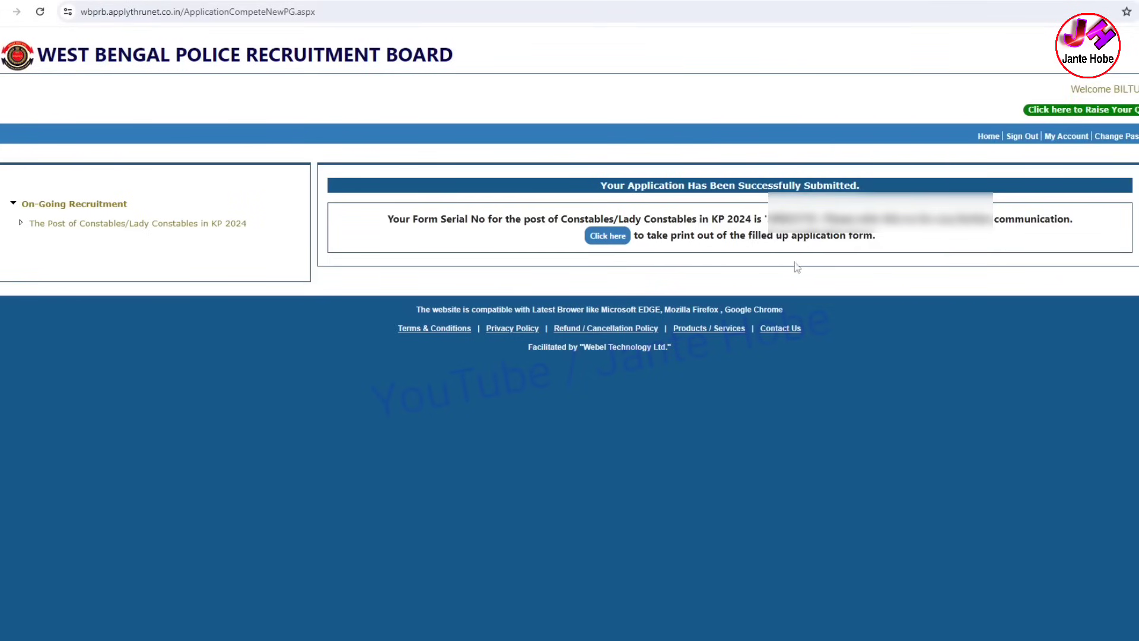
Open the printout of the submitted application form and look through its first page
left_click(607, 238)
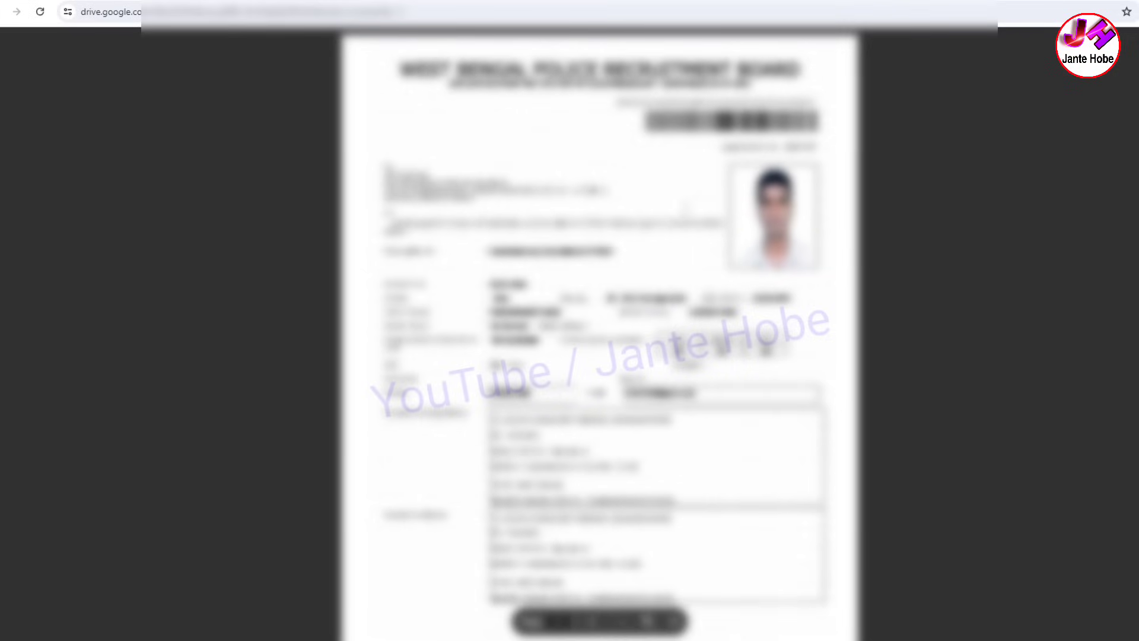
scroll(599, 278, "down", 6)
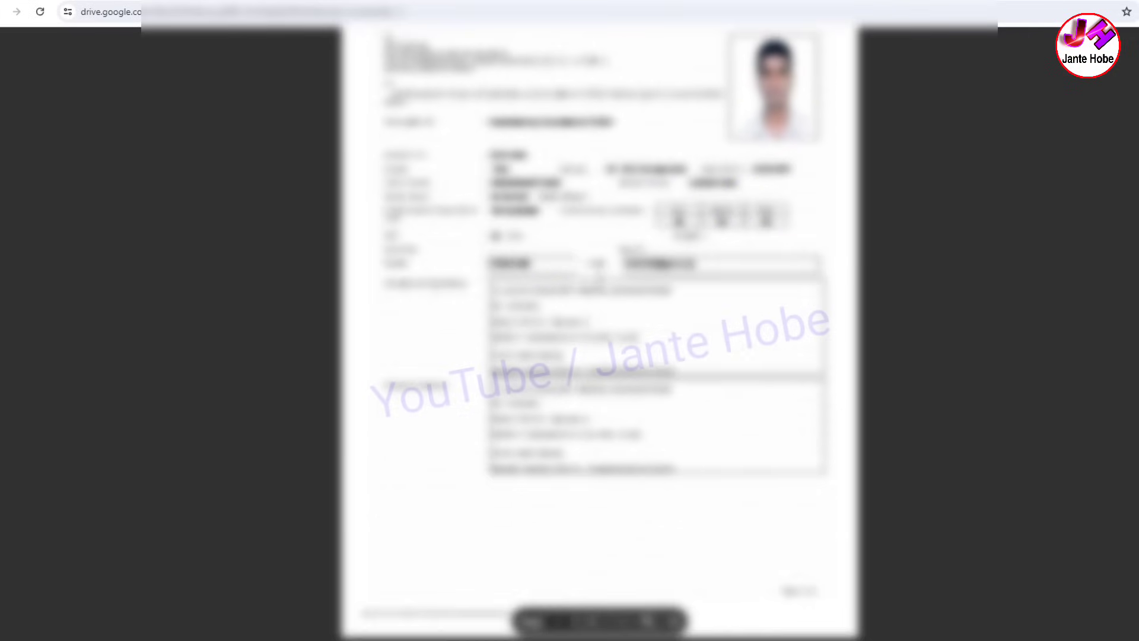